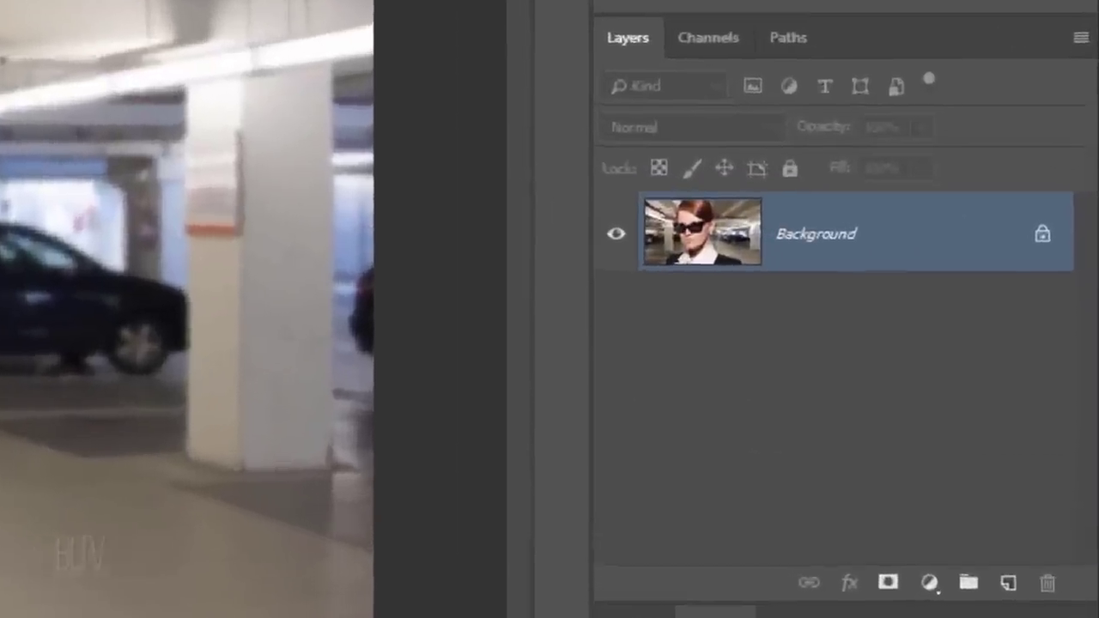
Step: Unlock the Background photo so it becomes an editable Layer 0 in Normal mode
{"action": "left_click", "coordinate": [928, 587]}
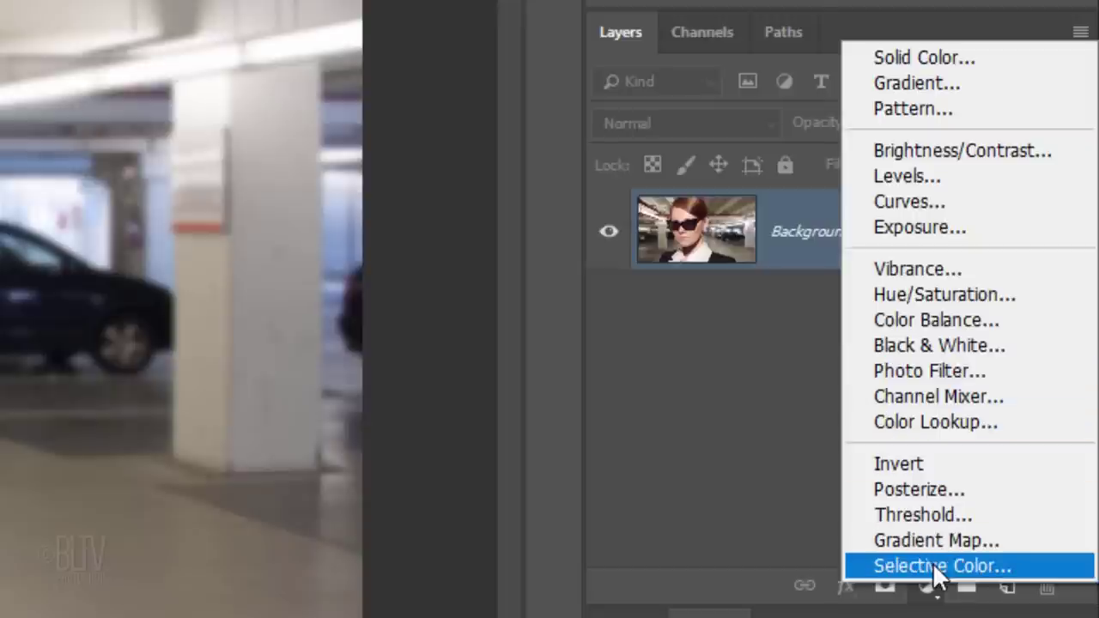
{"action": "key", "text": "Escape"}
{"action": "left_click", "coordinate": [1039, 232]}
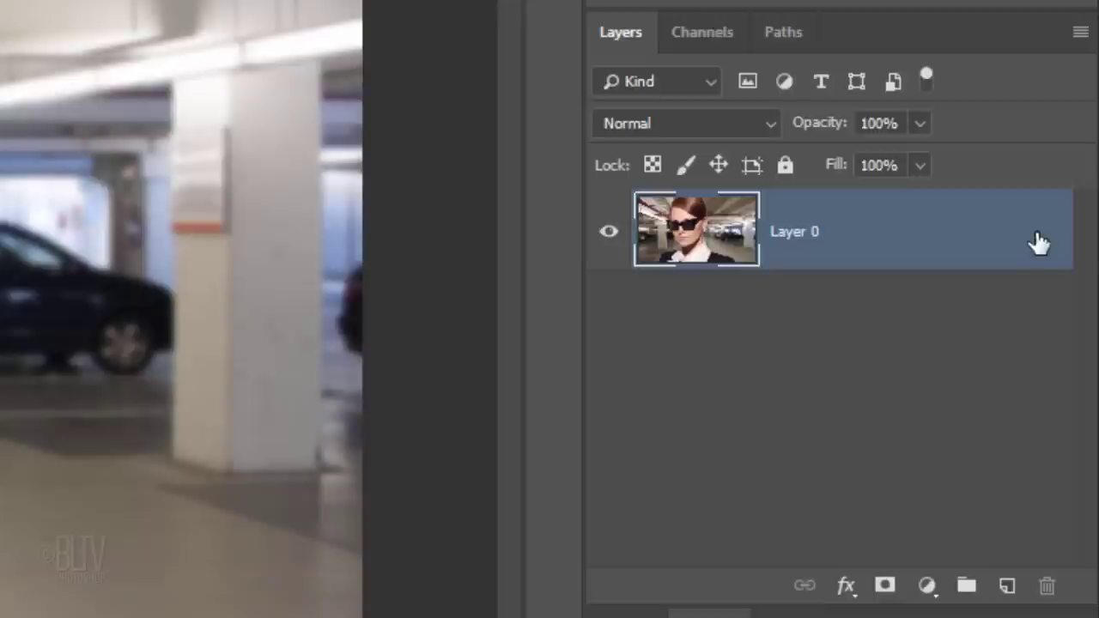
{"action": "left_click", "coordinate": [677, 123]}
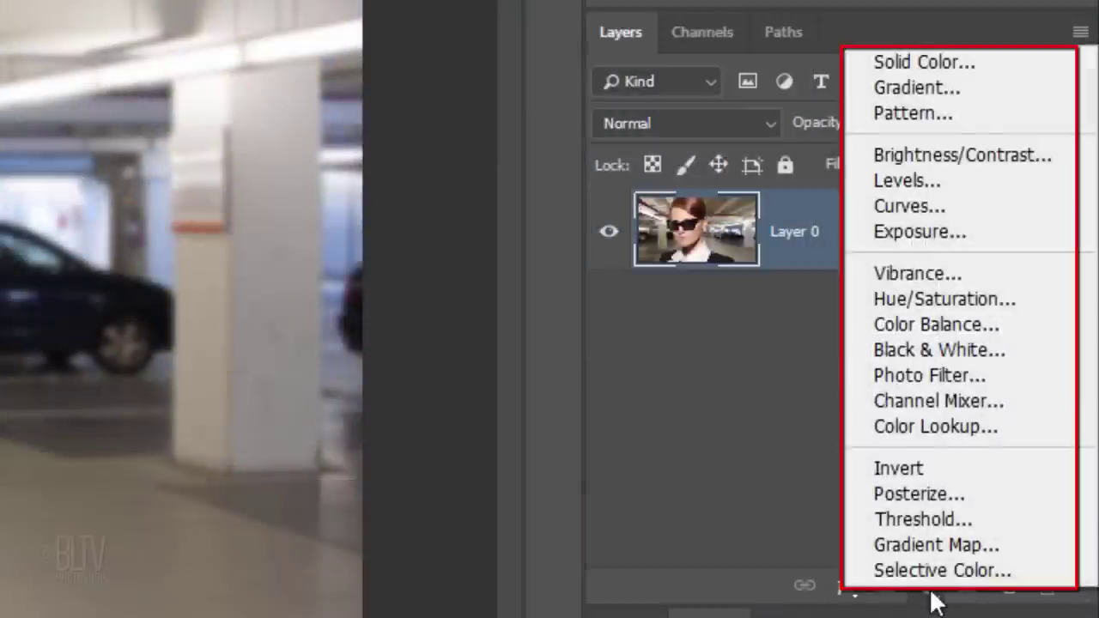
Step: Add a default Color Balance 1 adjustment layer over Layer 0
{"action": "left_click", "coordinate": [923, 328]}
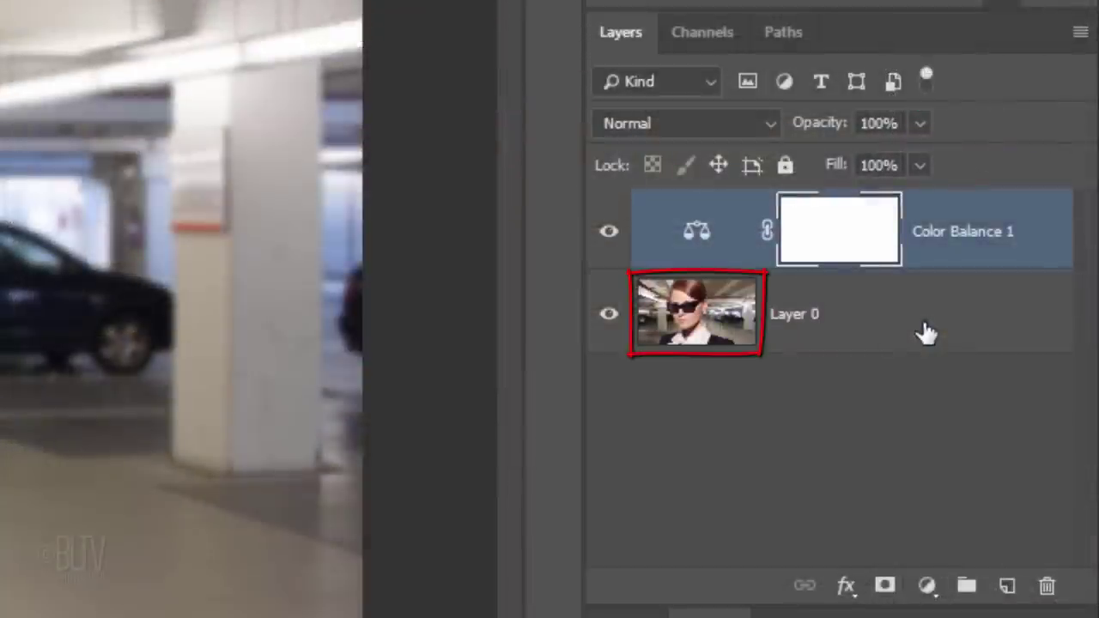
{"action": "left_click", "coordinate": [925, 333]}
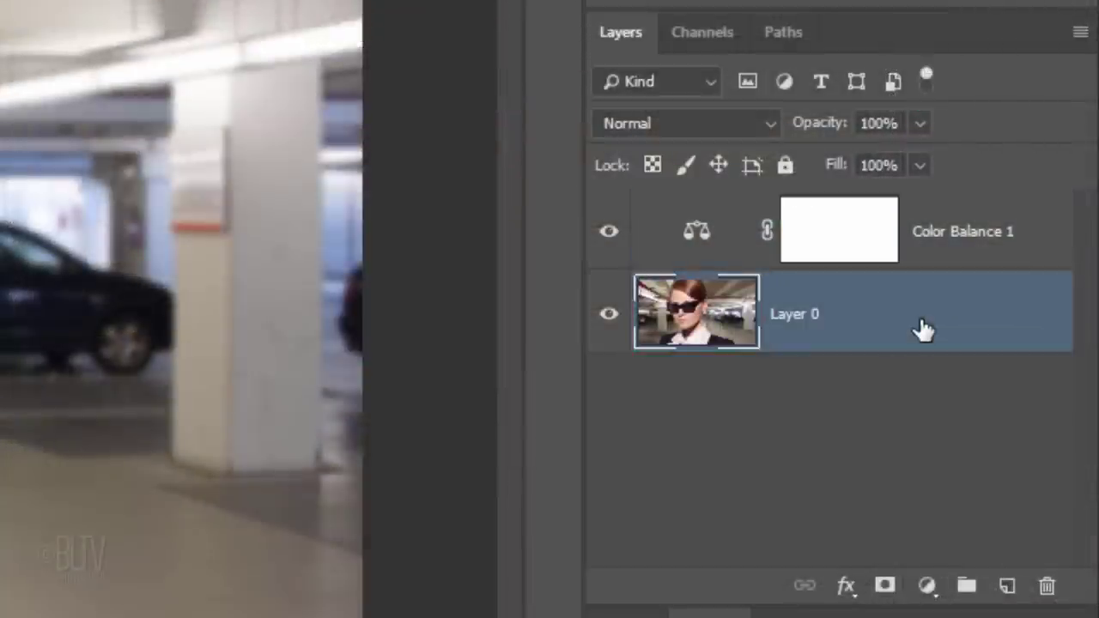
{"action": "key", "text": "ctrl+shift+b"}
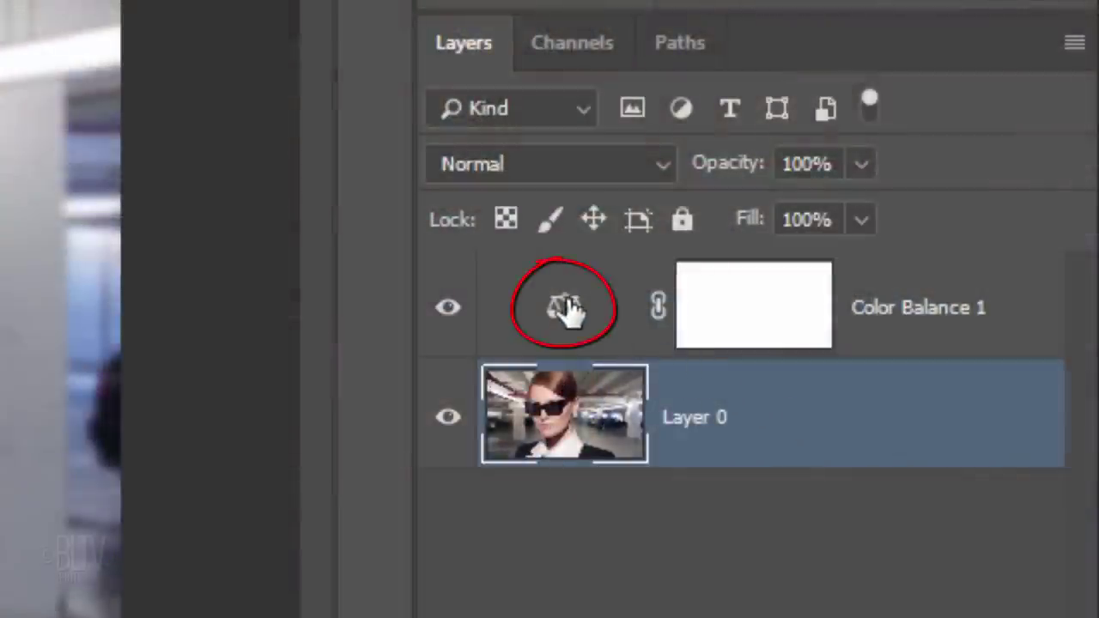
Step: Set Color Balance 1 midtones to Cyan/Red -68 and Magenta/Green +54
{"action": "left_click", "coordinate": [567, 310]}
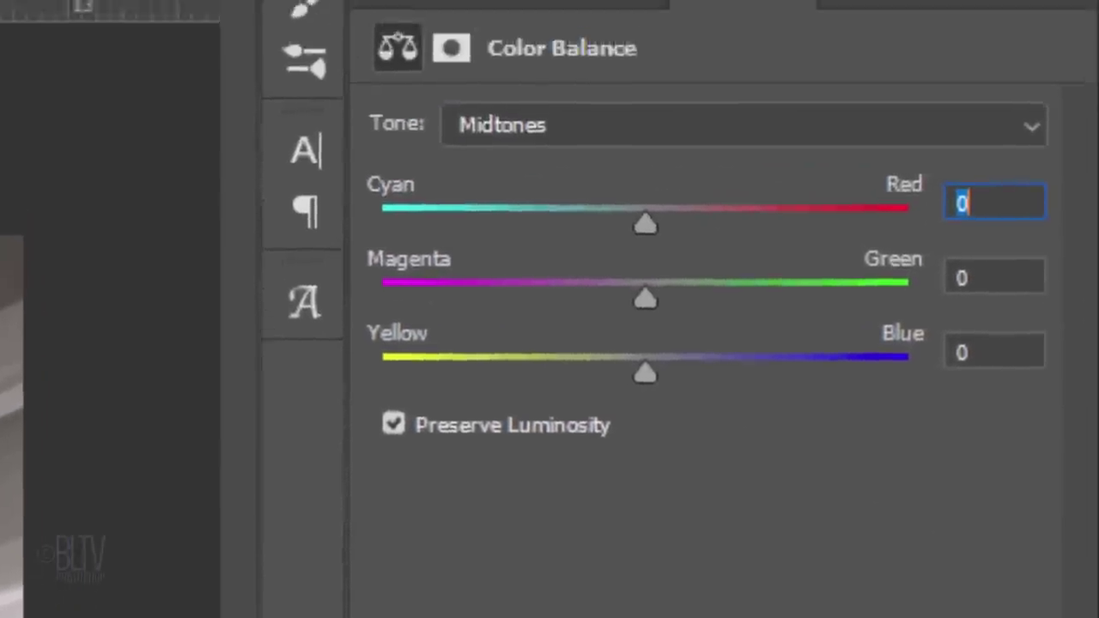
{"action": "left_click", "coordinate": [603, 225]}
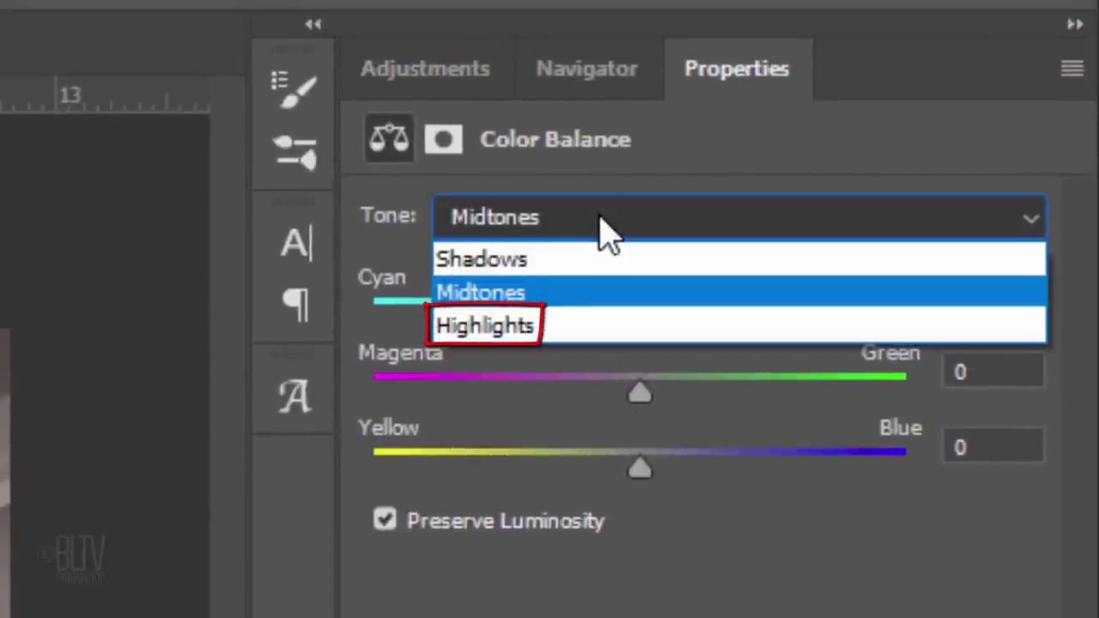
{"action": "left_click", "coordinate": [605, 230]}
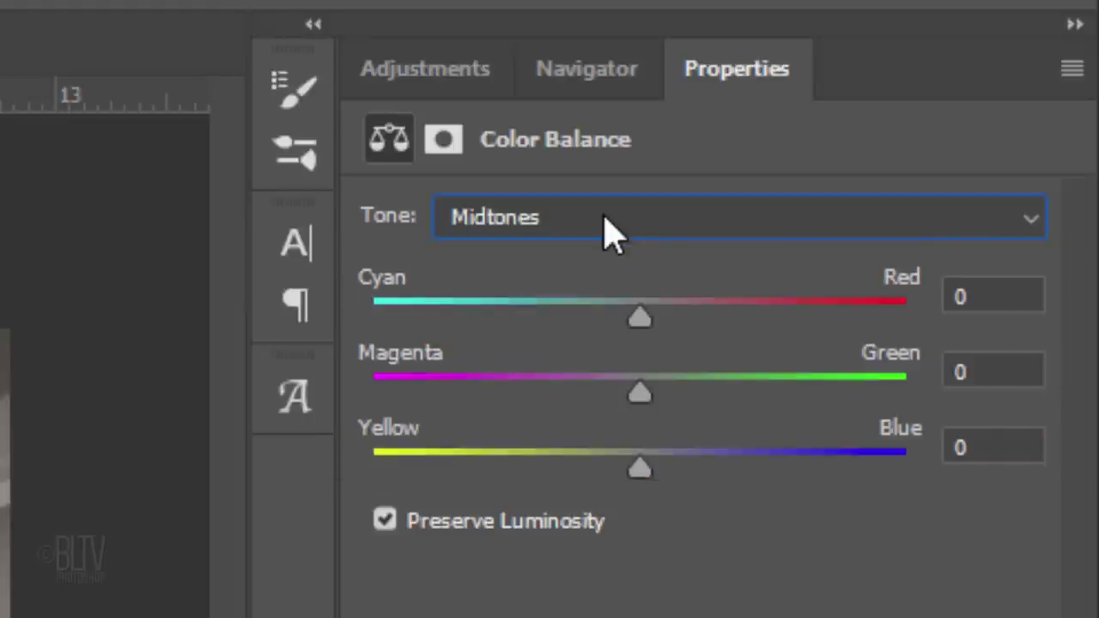
{"action": "left_click", "coordinate": [640, 322]}
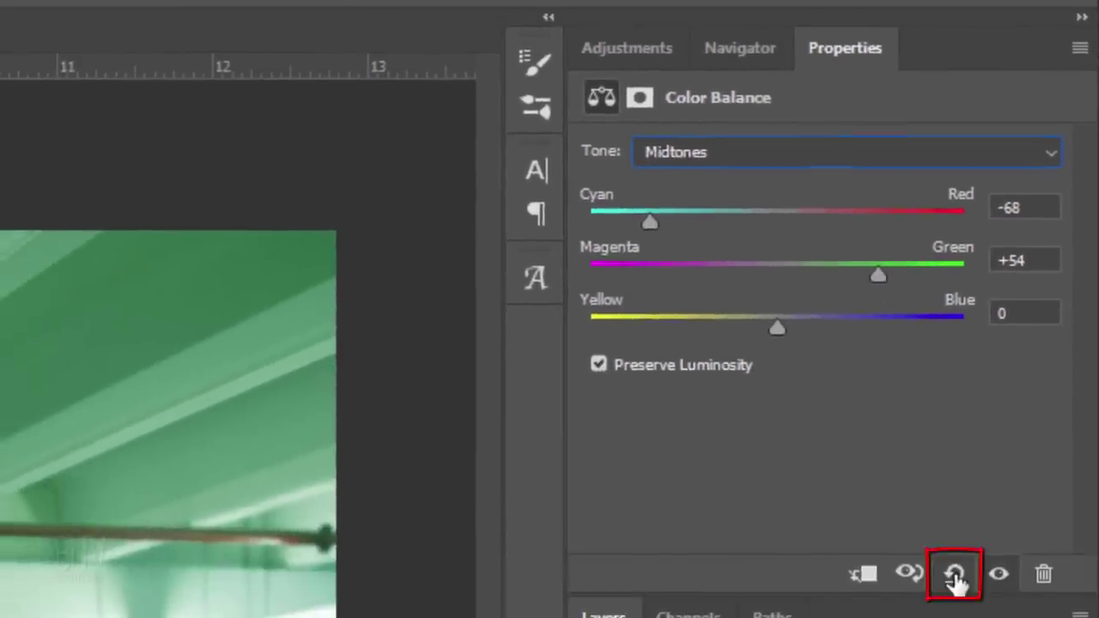
Step: Reset Color Balance, then set Shadows to -53 cyan/red, -17 magenta/green and +29 yellow/blue
{"action": "left_click", "coordinate": [955, 575]}
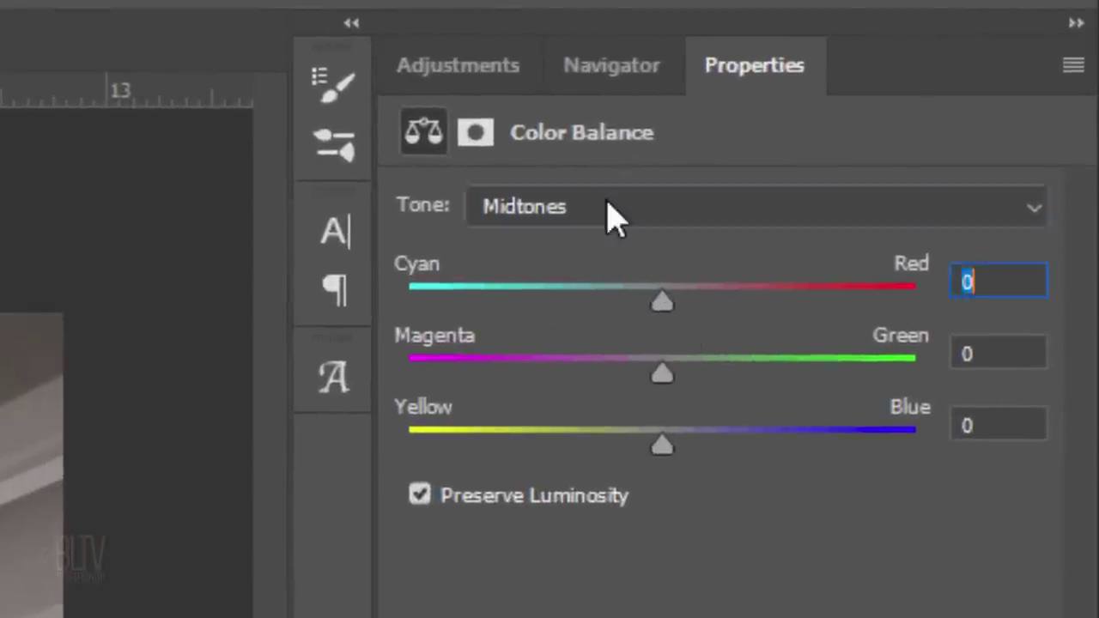
{"action": "left_click", "coordinate": [614, 210]}
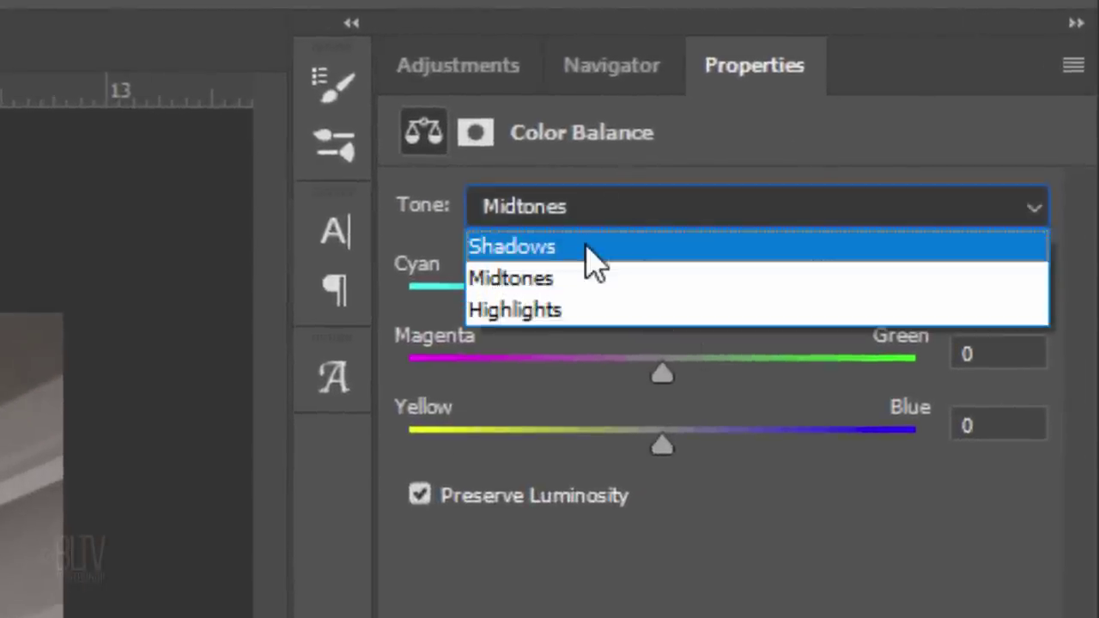
{"action": "left_click", "coordinate": [587, 246]}
{"action": "left_click", "coordinate": [996, 282]}
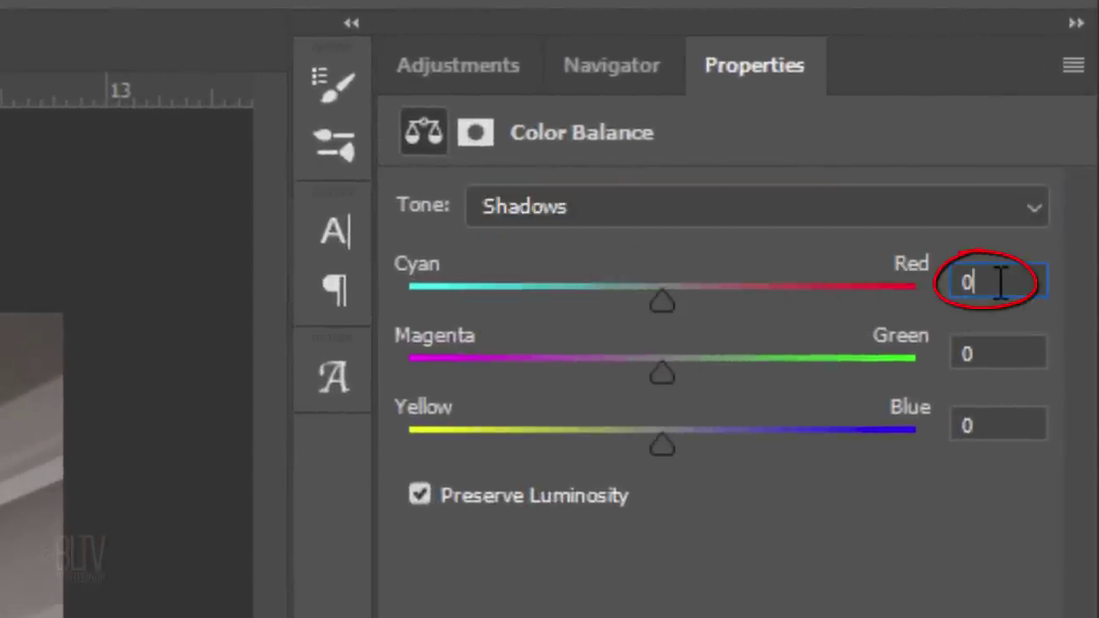
{"action": "type", "text": "-53"}
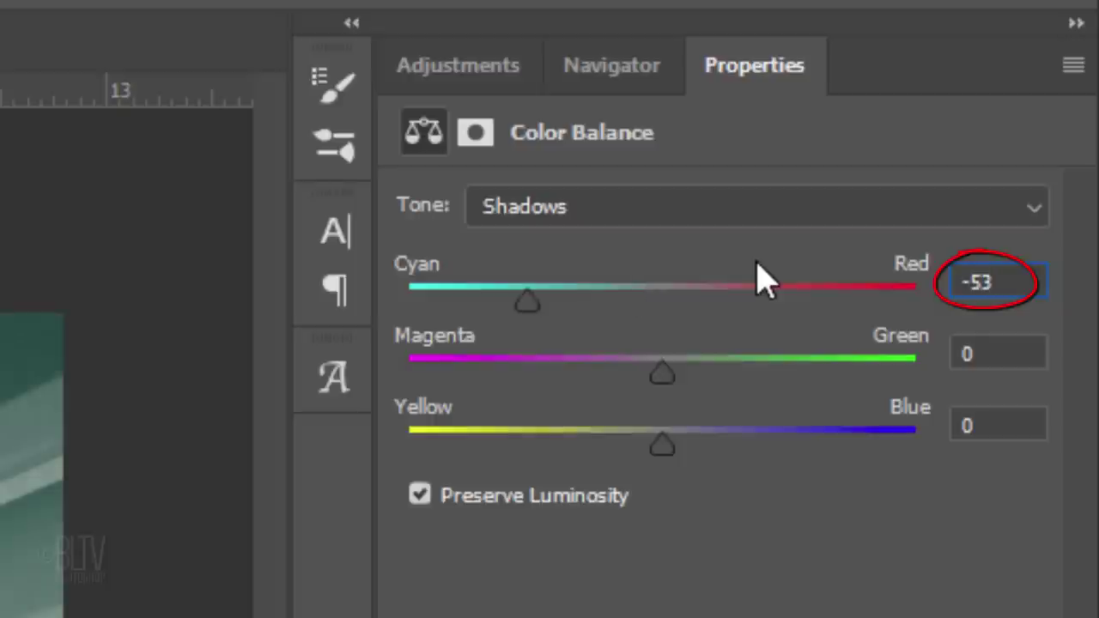
{"action": "left_click", "coordinate": [1002, 352]}
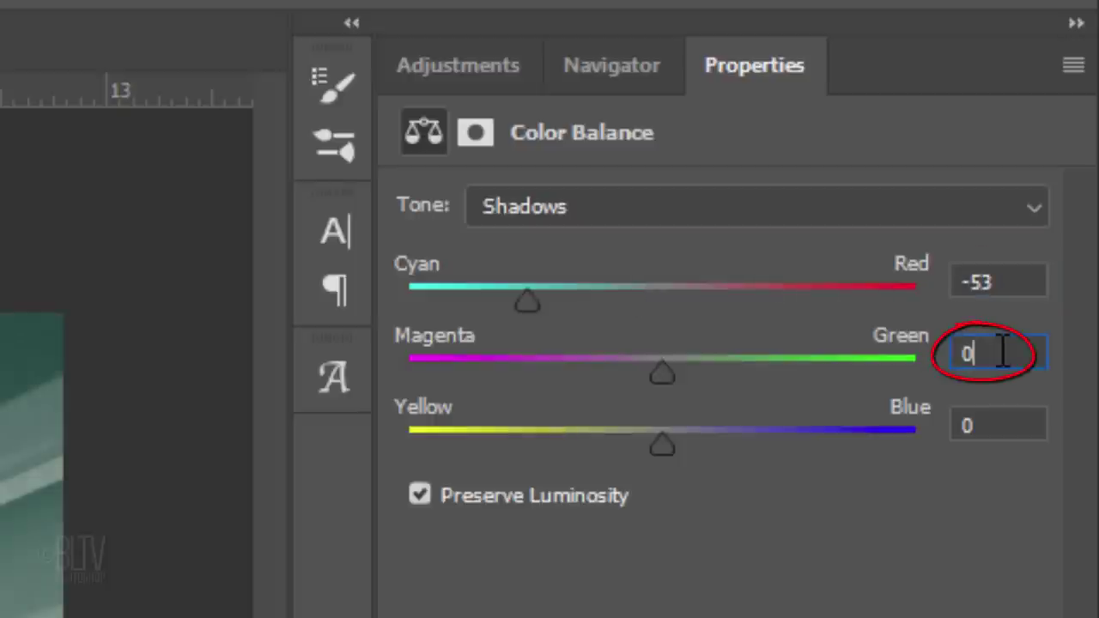
{"action": "type", "text": "-17"}
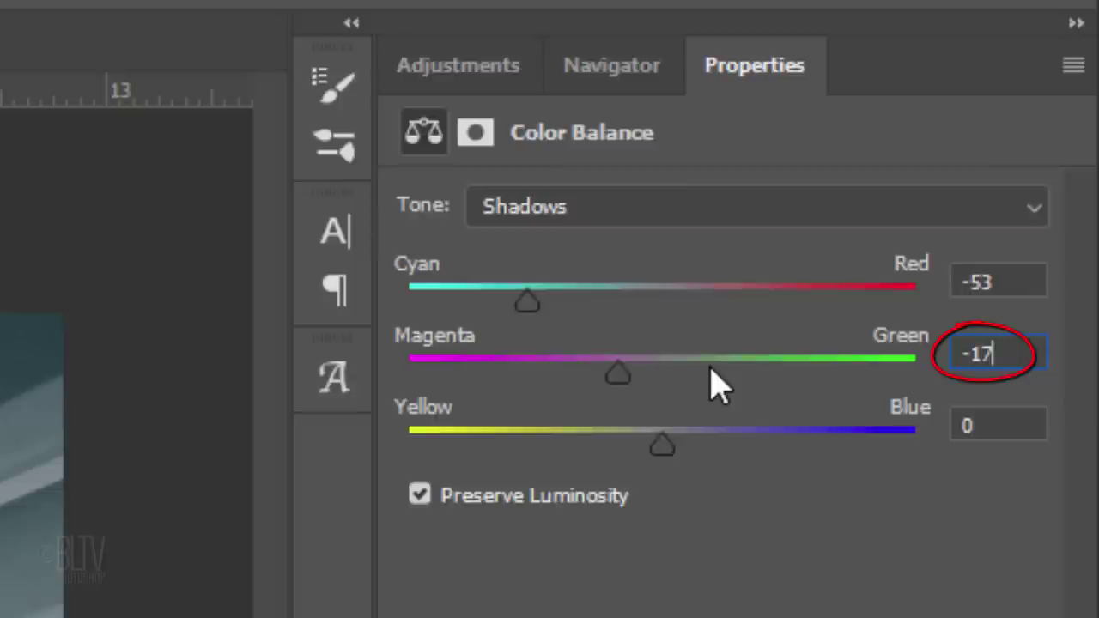
{"action": "left_click", "coordinate": [996, 425]}
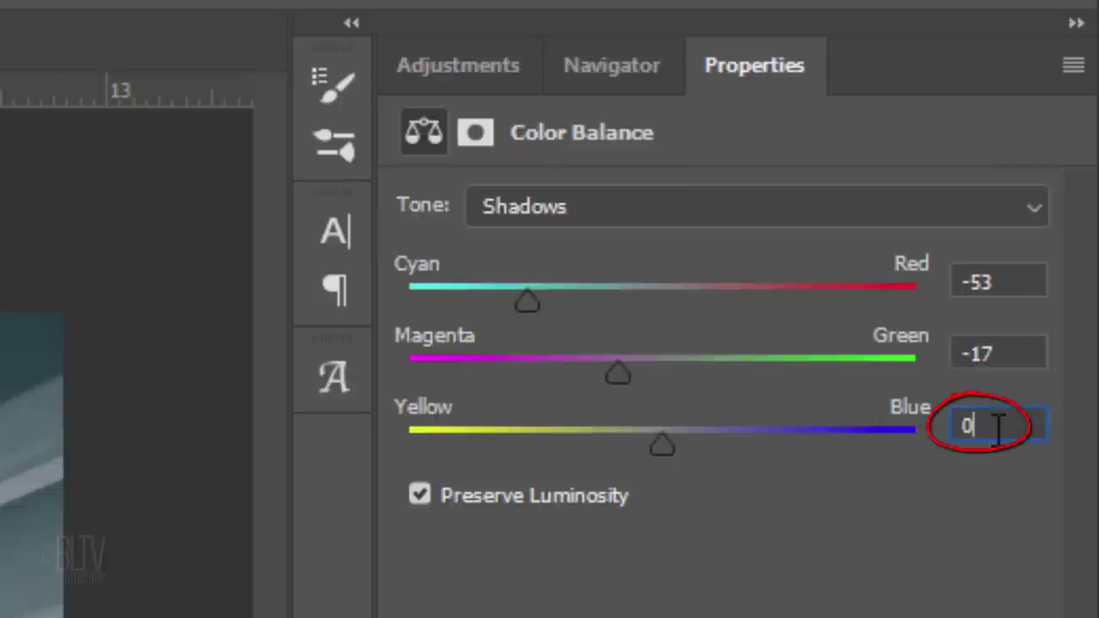
{"action": "type", "text": "29"}
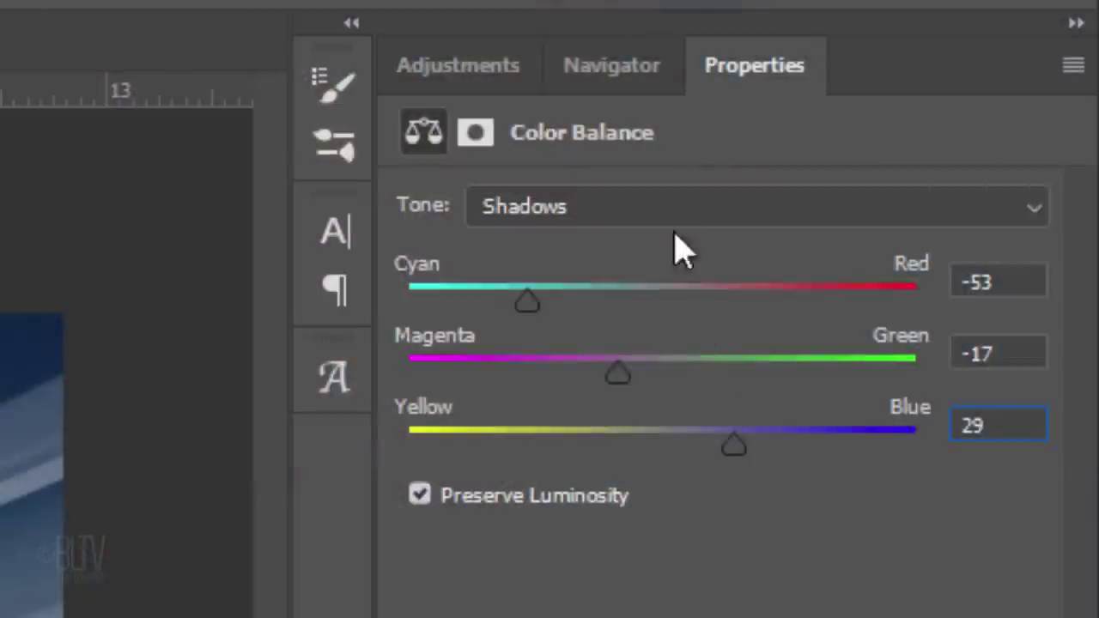
Step: Set Color Balance midtones to -32 cyan/red, +14 magenta/green and -20 yellow/blue
{"action": "left_click", "coordinate": [678, 213]}
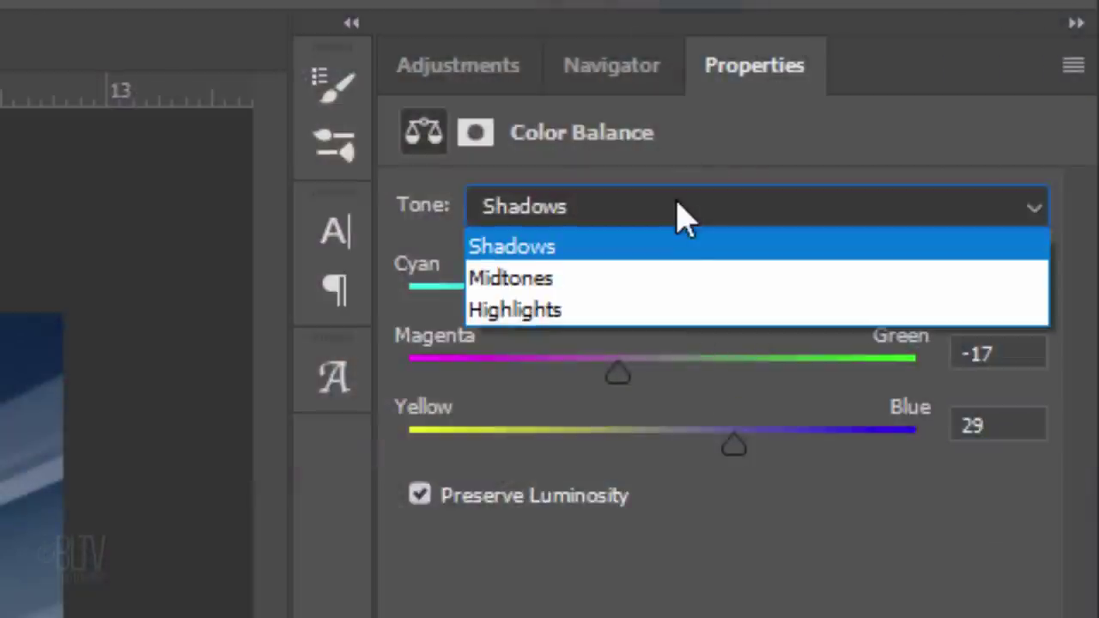
{"action": "left_click", "coordinate": [656, 278]}
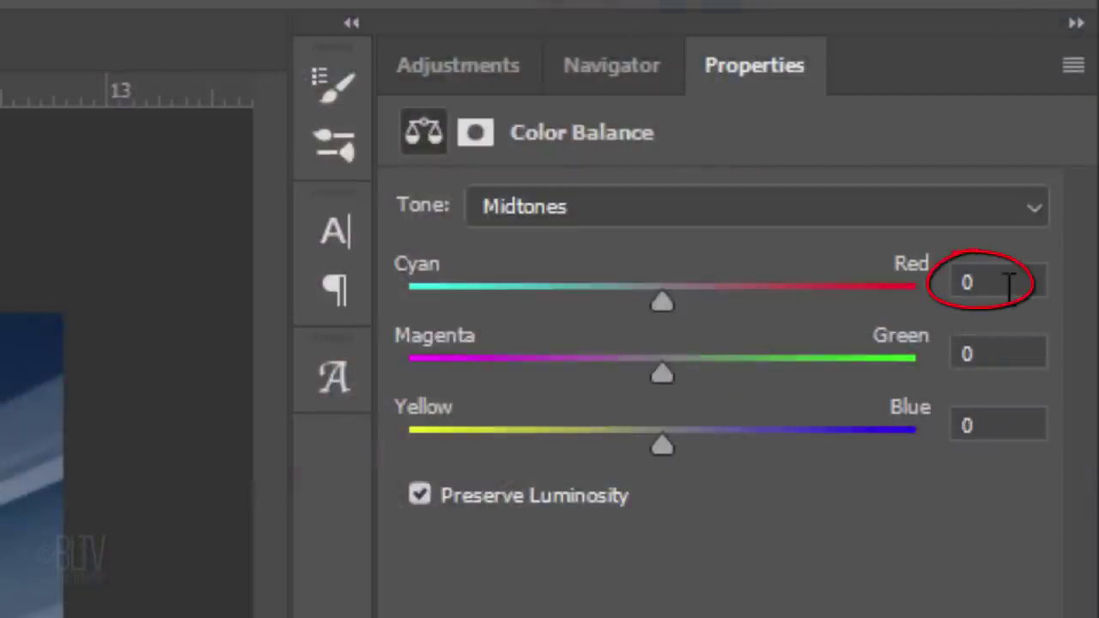
{"action": "left_click", "coordinate": [1005, 283]}
{"action": "type", "text": "-32"}
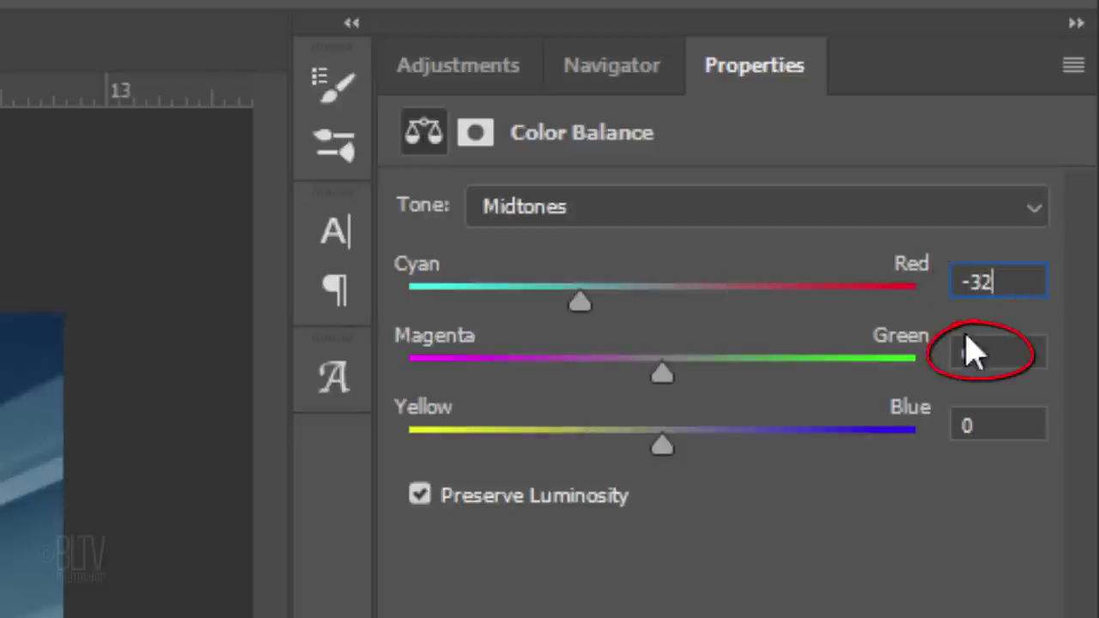
{"action": "left_click", "coordinate": [1003, 350]}
{"action": "type", "text": "14"}
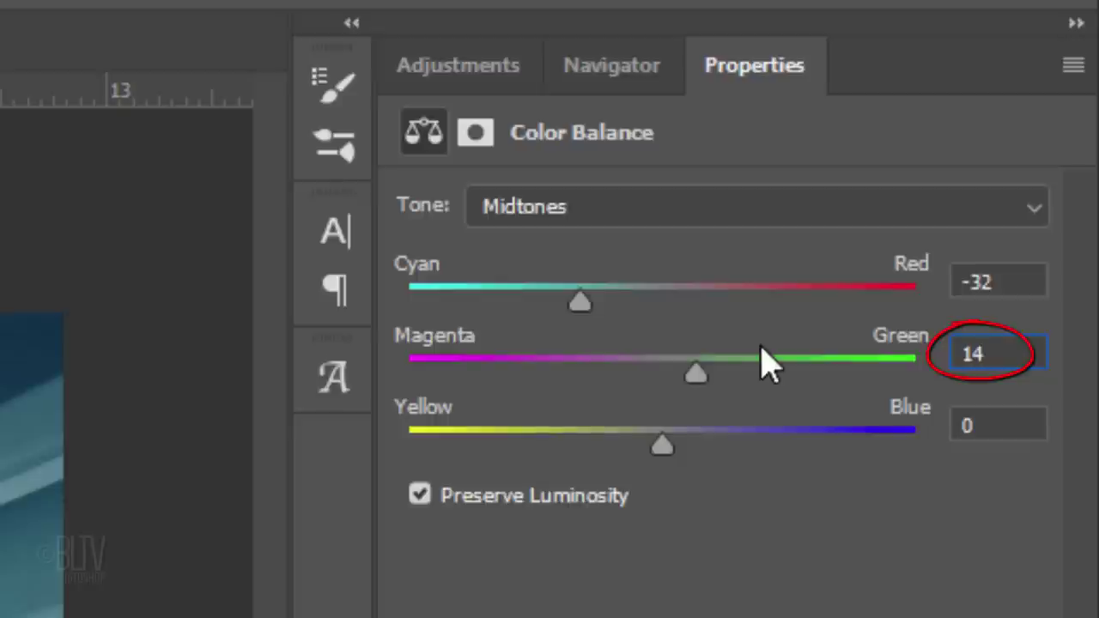
{"action": "left_click", "coordinate": [1003, 424]}
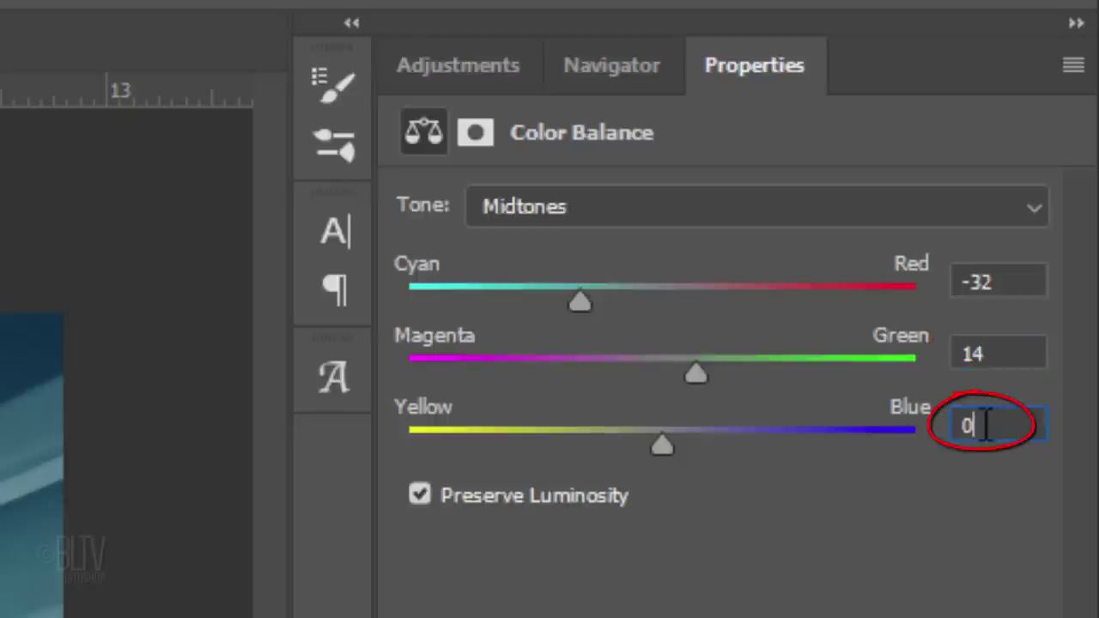
{"action": "type", "text": "-20"}
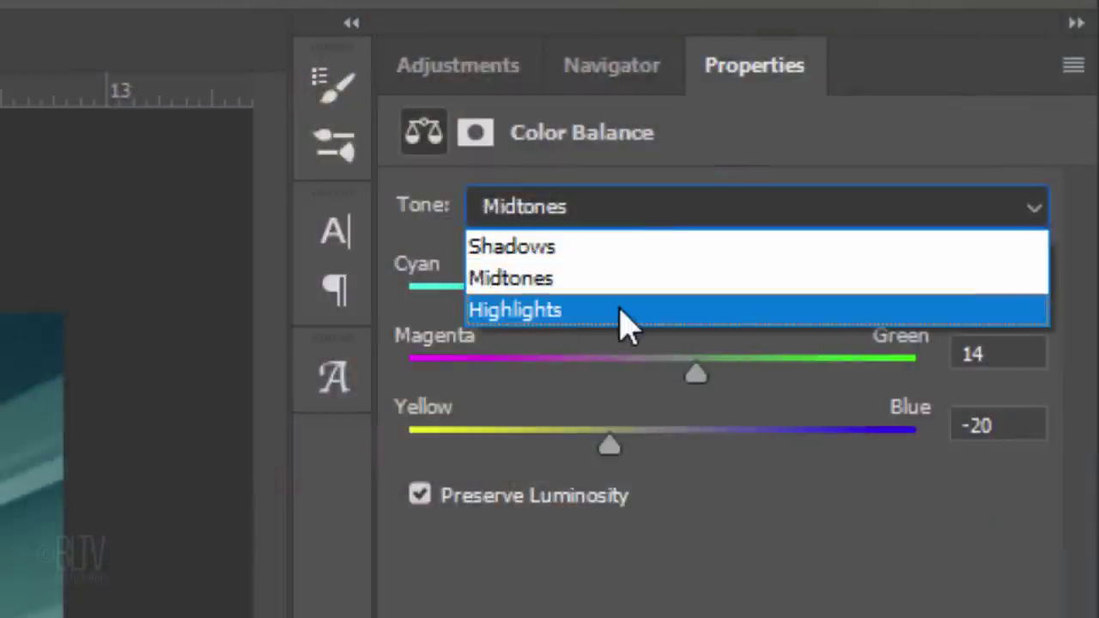
Step: Set Color Balance highlights to -22 magenta/green and -24 yellow/blue
{"action": "left_click", "coordinate": [624, 311]}
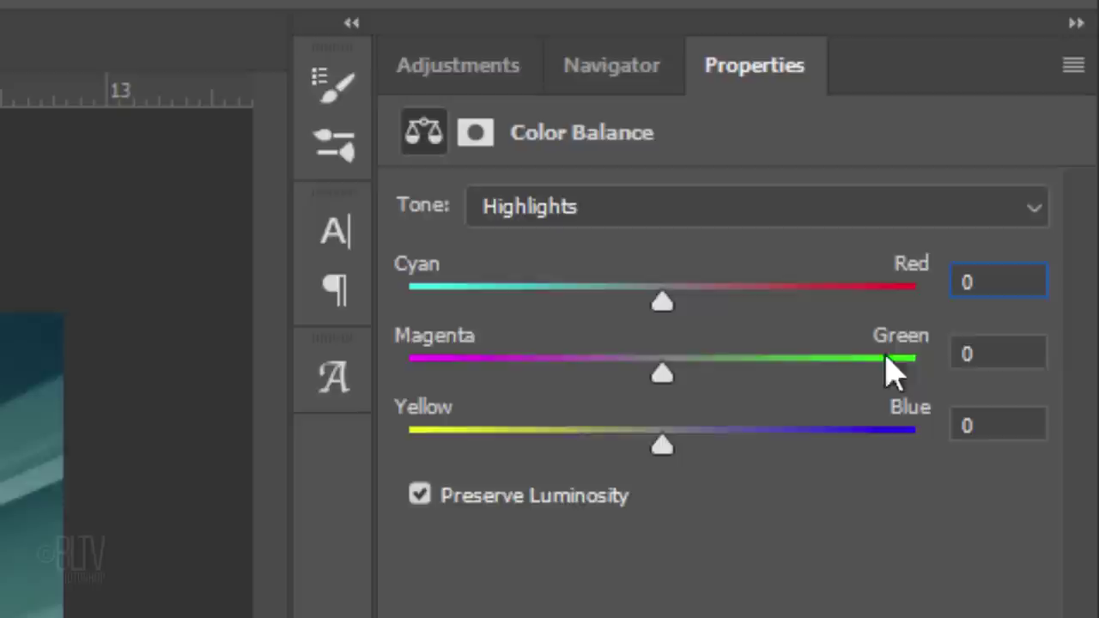
{"action": "left_click", "coordinate": [1027, 354]}
{"action": "key", "text": "BackSpace"}
{"action": "type", "text": "-2"}
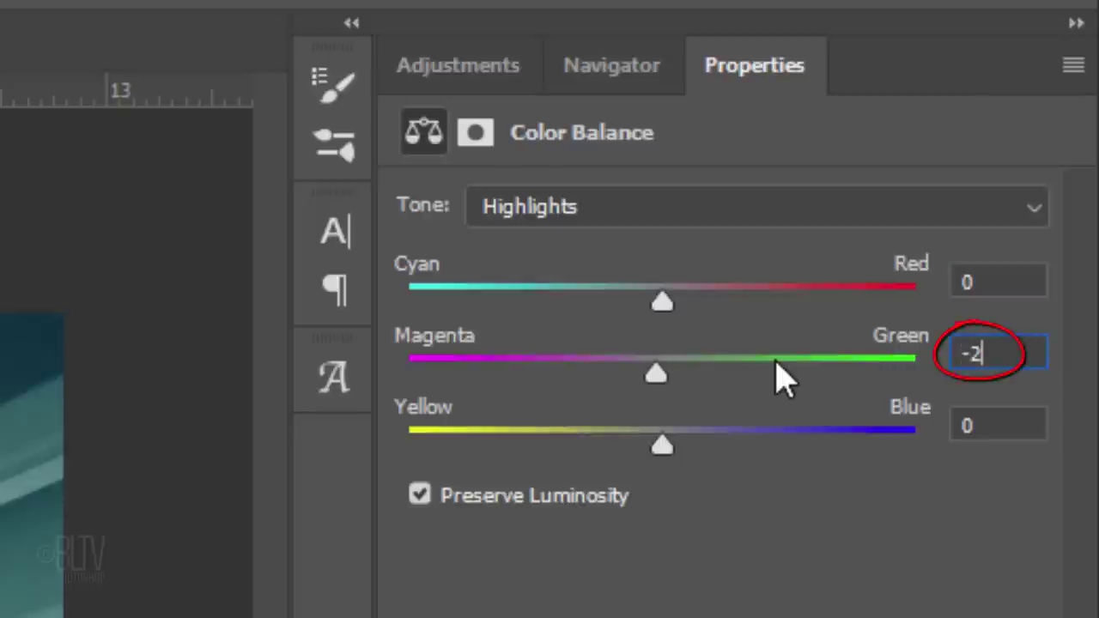
{"action": "type", "text": "2"}
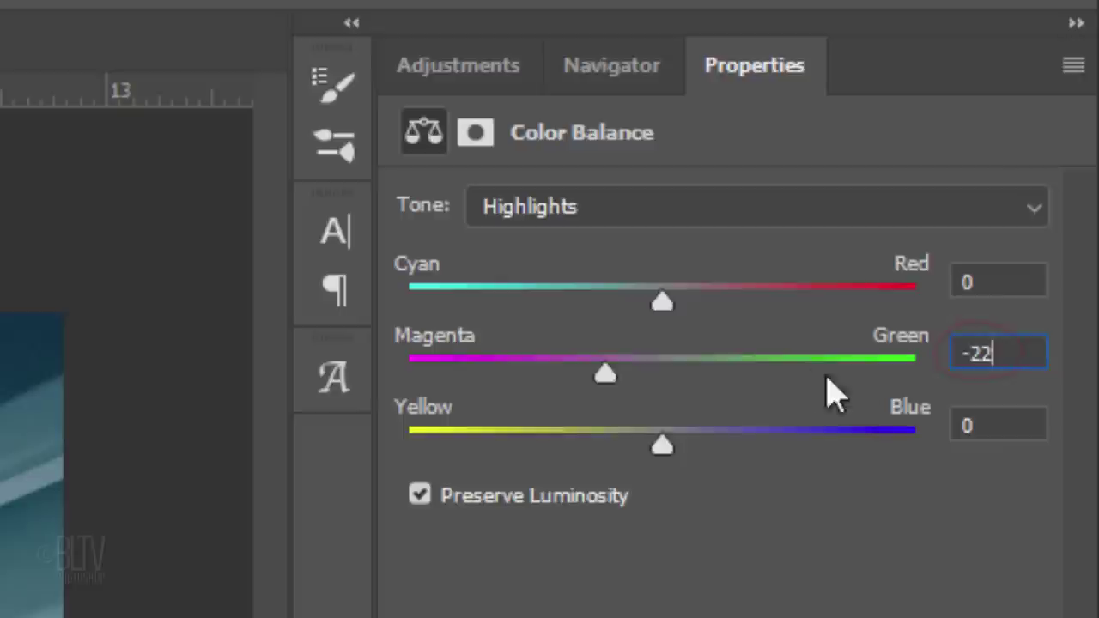
{"action": "left_click", "coordinate": [969, 424]}
{"action": "key", "text": "BackSpace"}
{"action": "type", "text": "-2"}
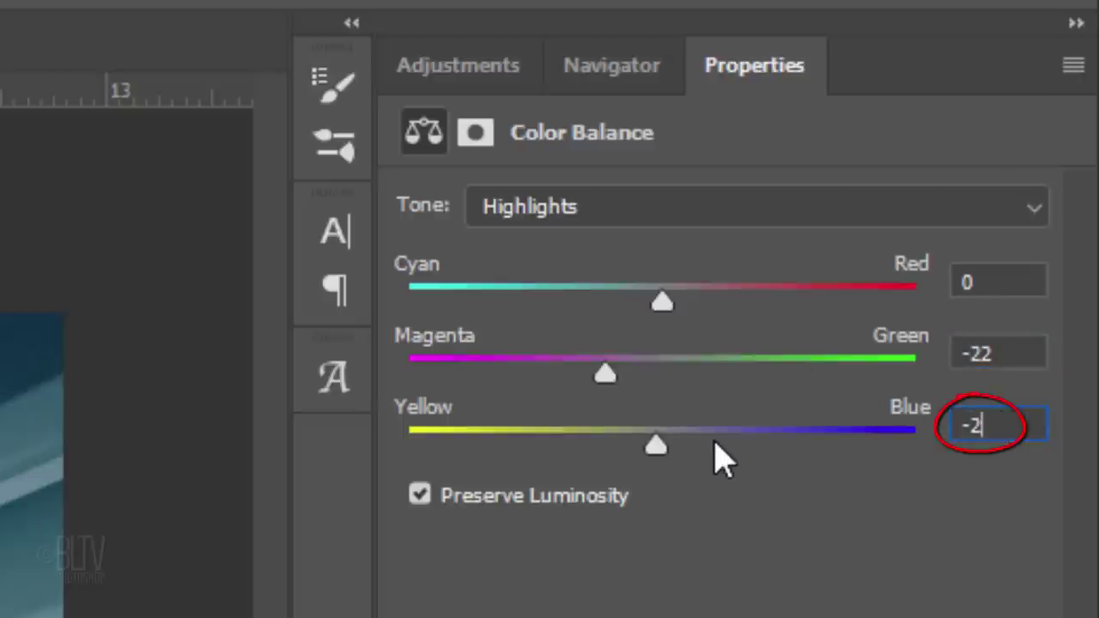
{"action": "type", "text": "4"}
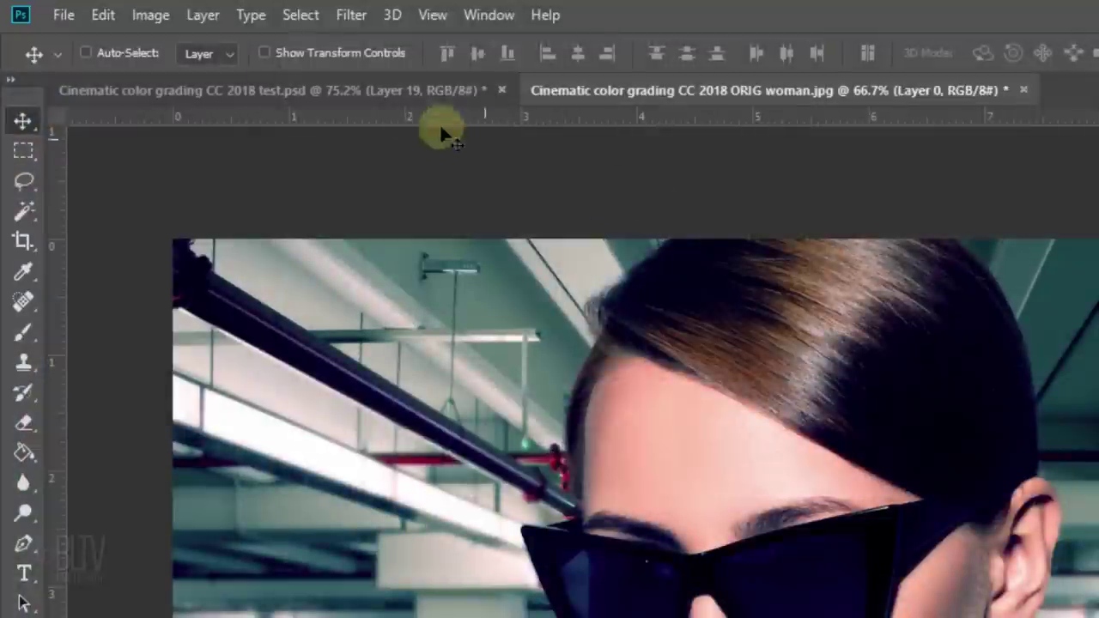
Step: Open Image > Adjustments > Shadows/Highlights with Show More Options enabled
{"action": "left_click", "coordinate": [151, 16]}
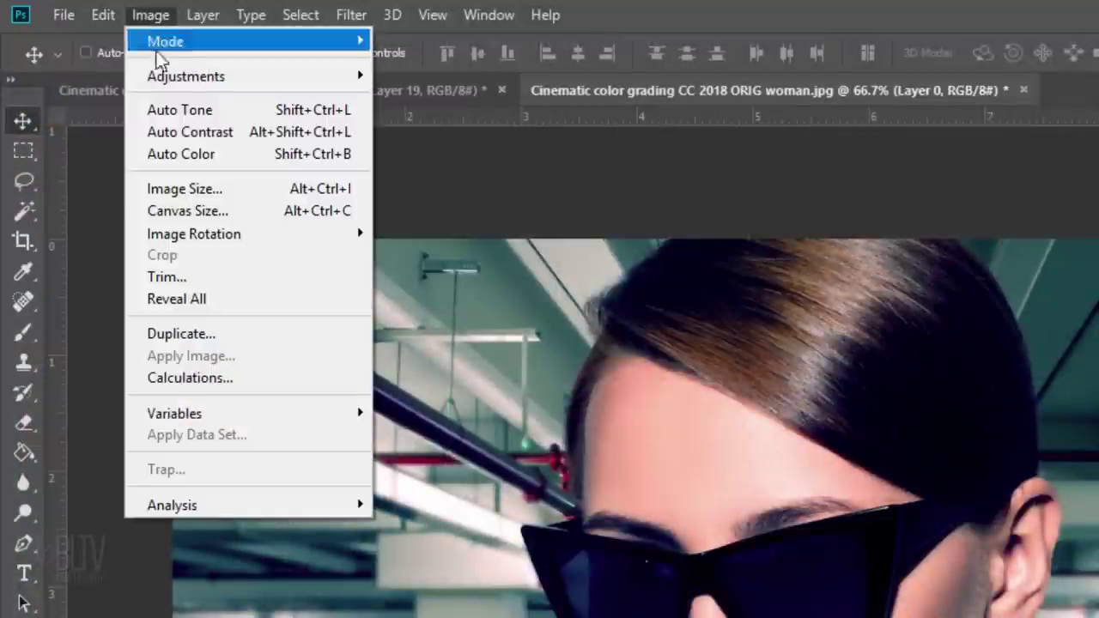
{"action": "mouse_move", "coordinate": [186, 77]}
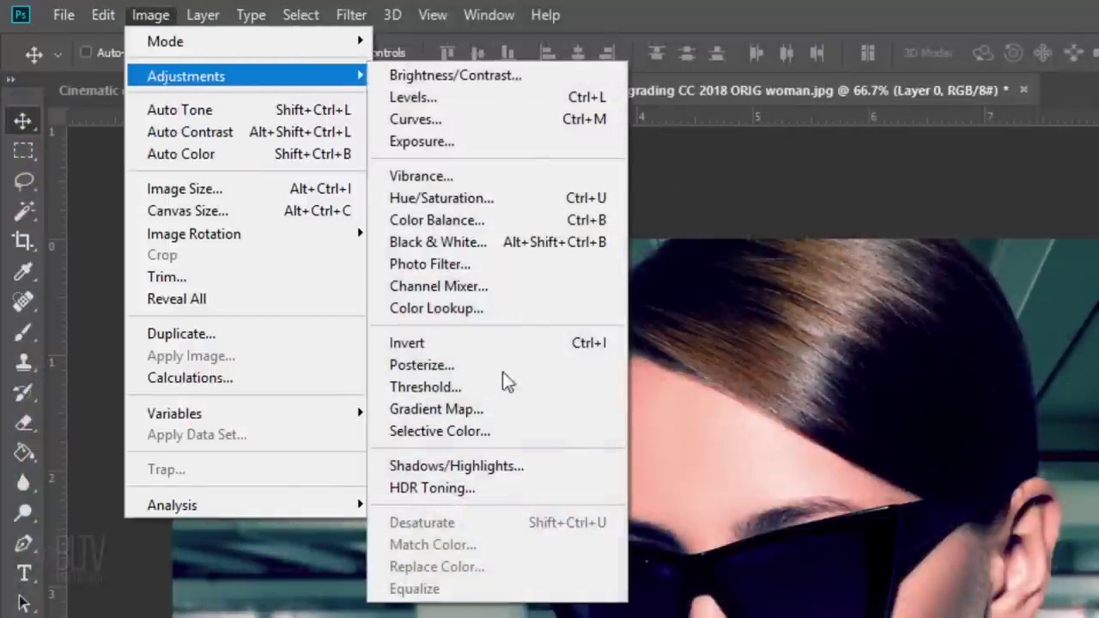
{"action": "left_click", "coordinate": [479, 468]}
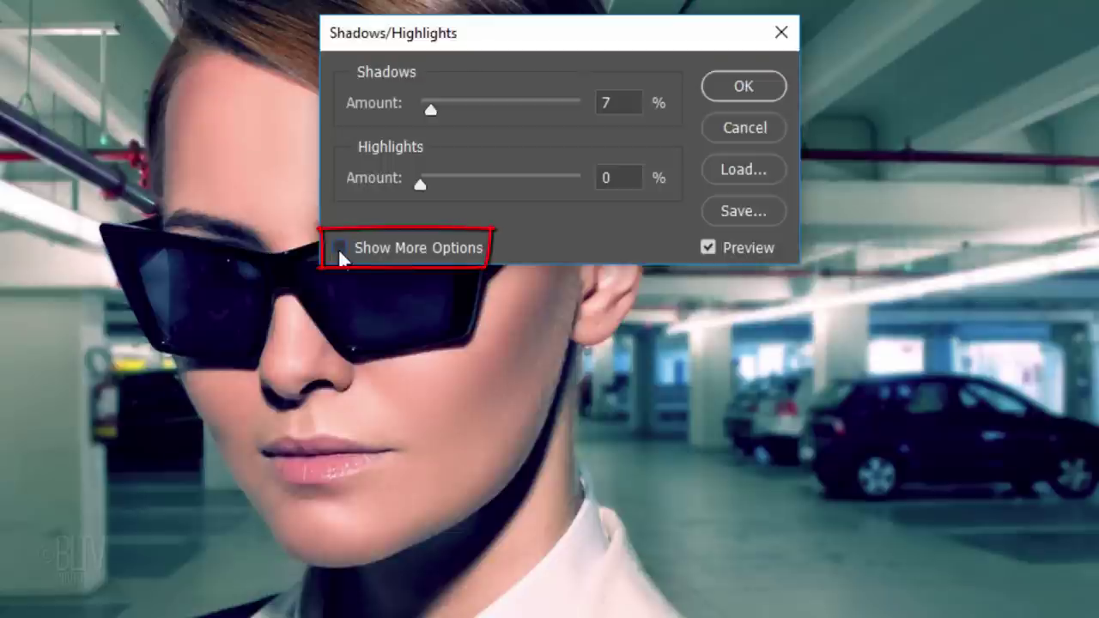
{"action": "left_click", "coordinate": [339, 248]}
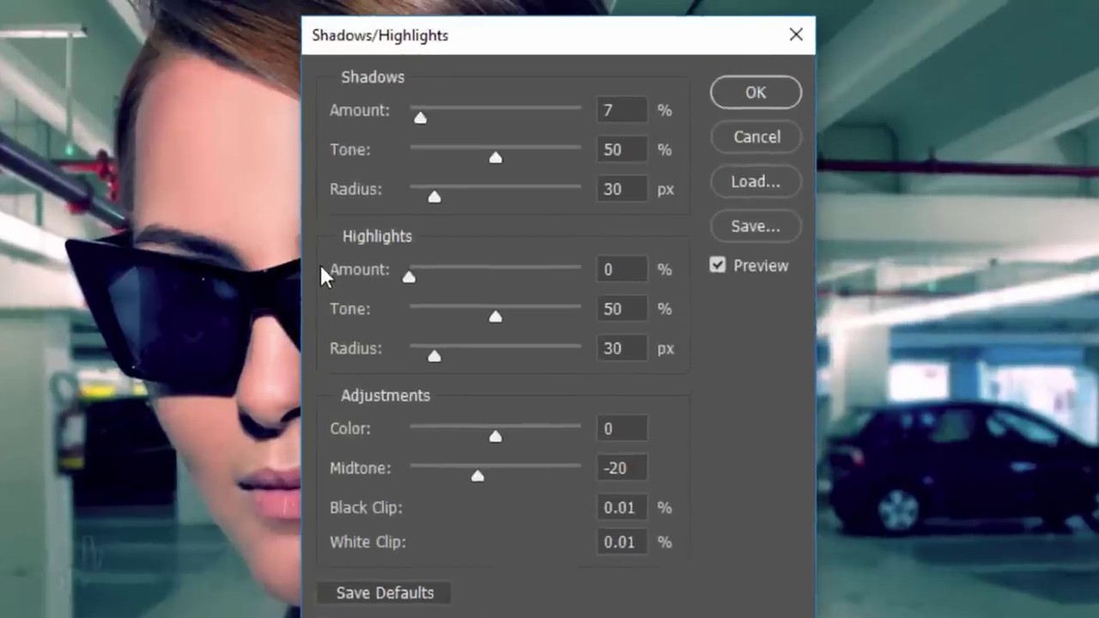